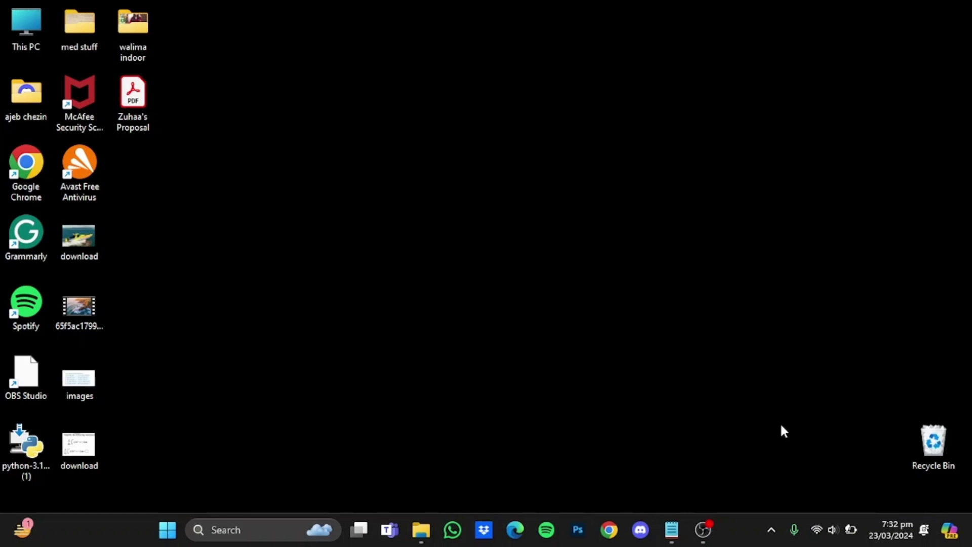
Launch Google Chrome and open ChatGPT from the Open AI ChatGPT bookmark
left_click(616, 522)
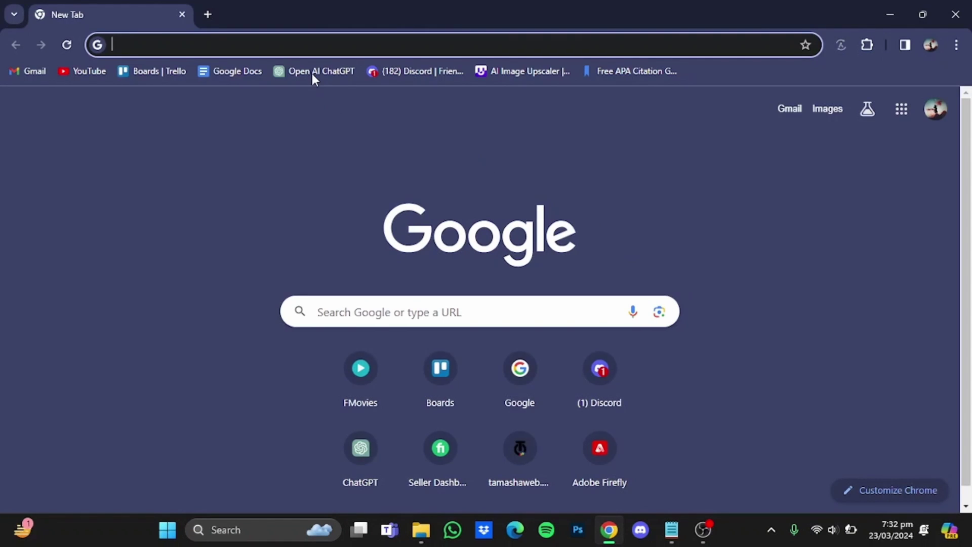
left_click(310, 71)
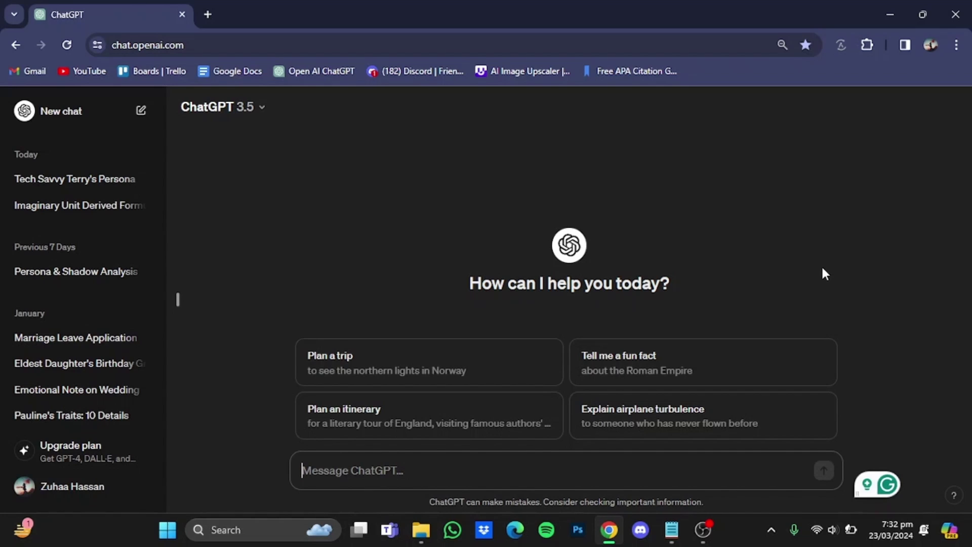
Paste and send the prompt asking ChatGPT to solve x^2 + 5x + 6 = 0
type("for example solve this equation Solve x^2 + 5x + 6 = 0")
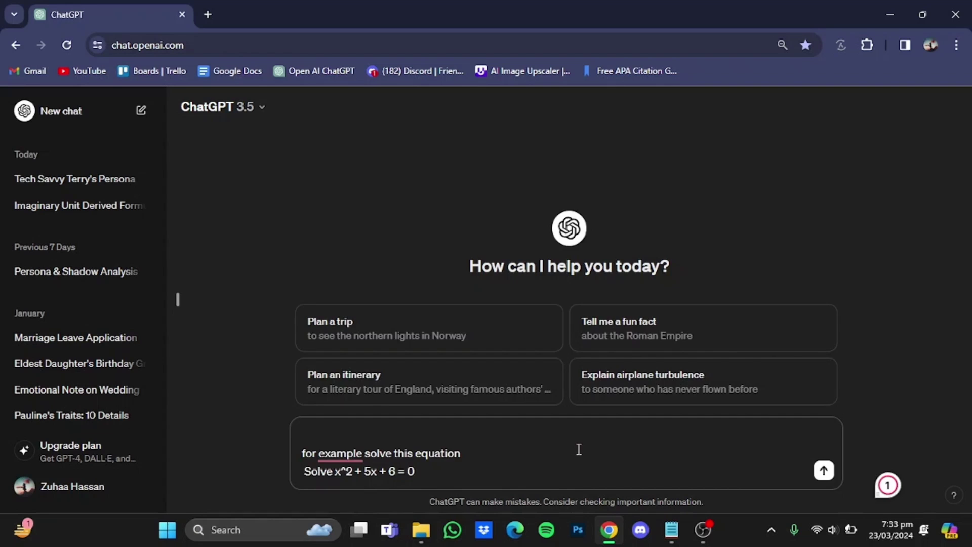
key("Return")
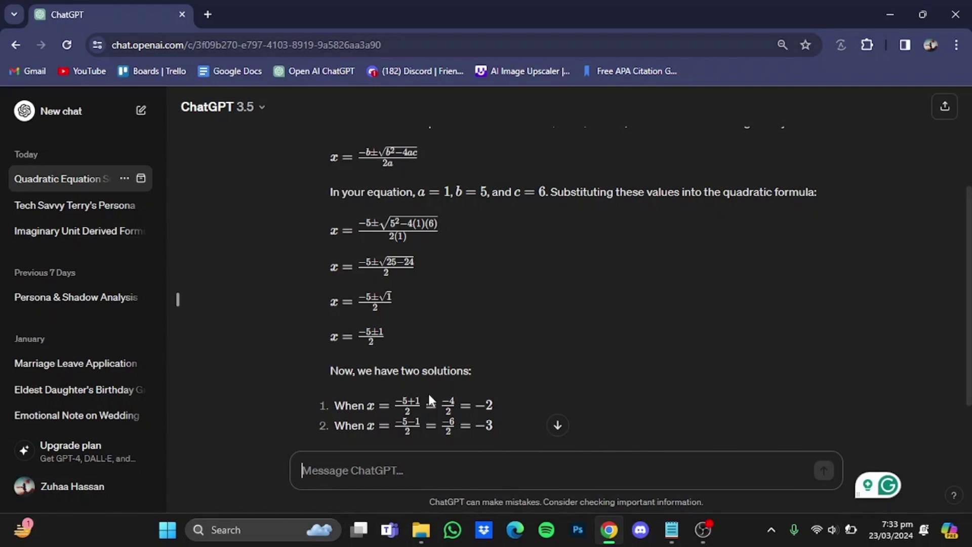
Ask the 45° arc of a 10 cm circle question with 'explain step by step', then paste the arithmetic sequence question
type("A circle has a diameter of 10 cm. What is the length of the arc subtended by a central angle of 45 degrees?")
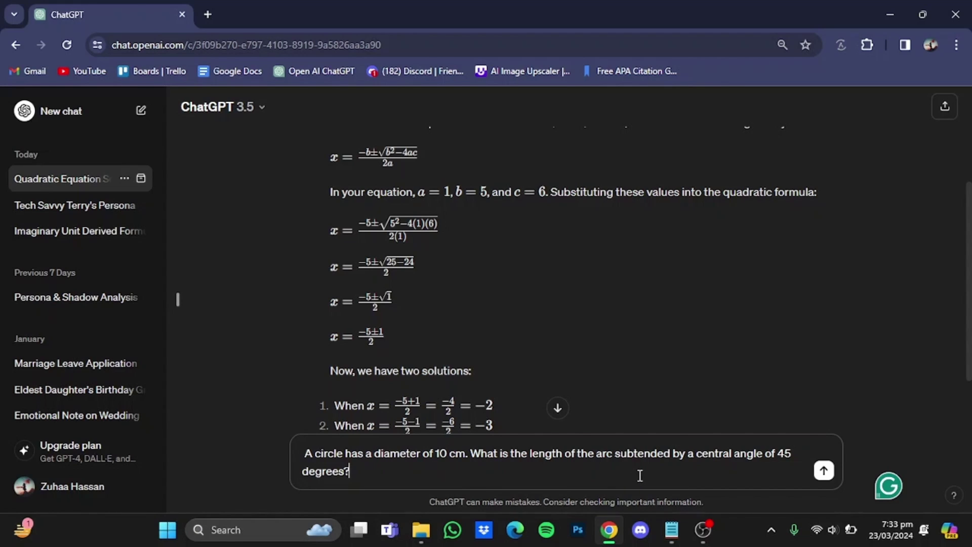
type("explain s")
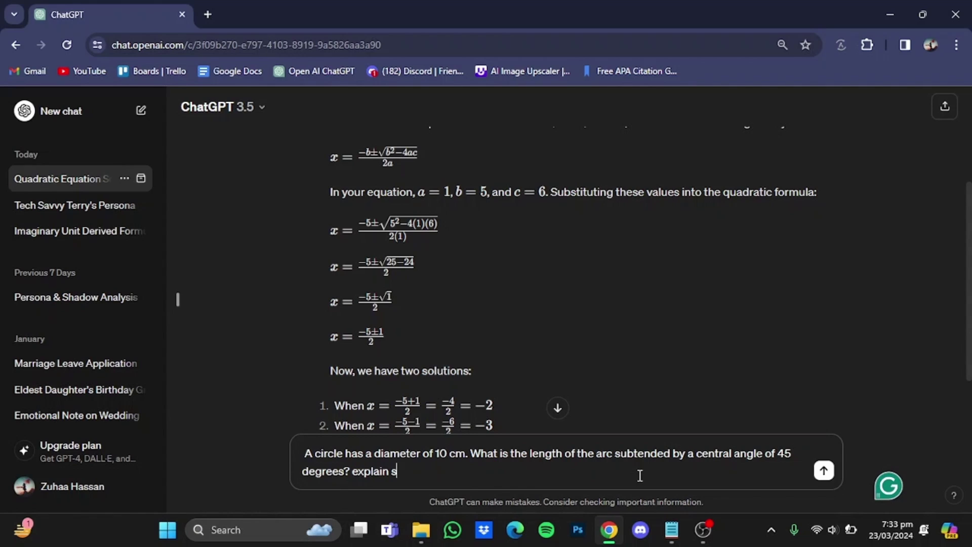
type("tep by step")
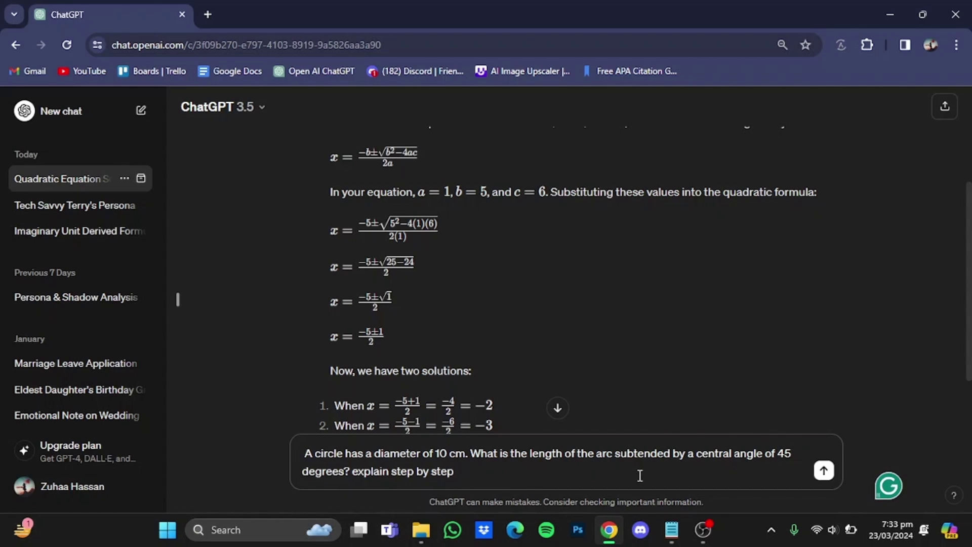
key("Return")
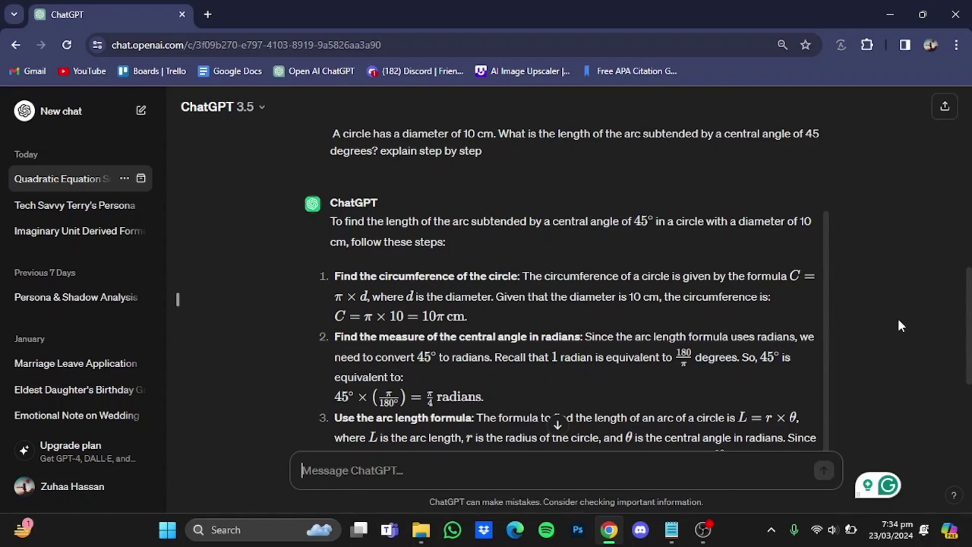
scroll(636, 386, "down", 3)
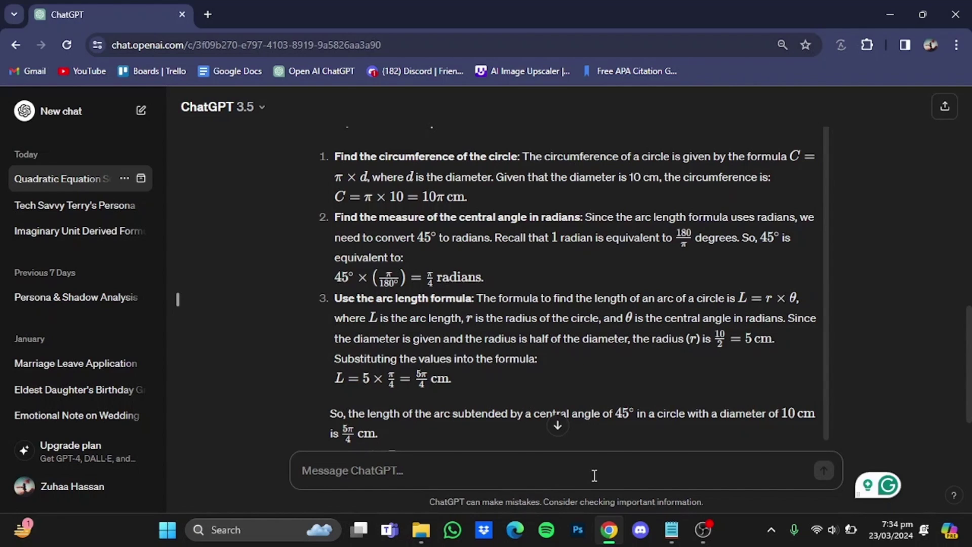
type("If the 7th term of an arithmetic sequence is 14 and the 10th term is 23, what is the first term?")
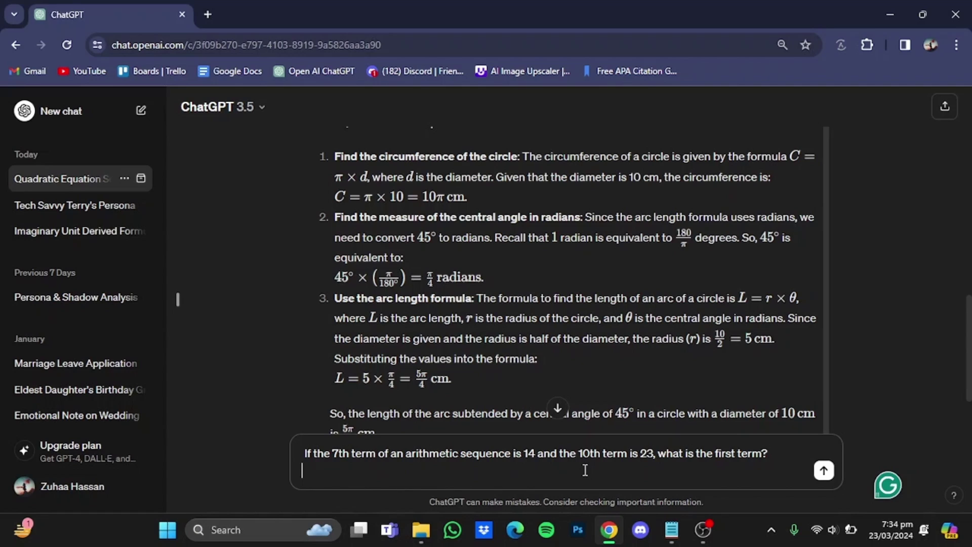
Add 'explain step by step' to the arithmetic sequence question, send it, and read the d = 3, first term −4 solution
type("explaim")
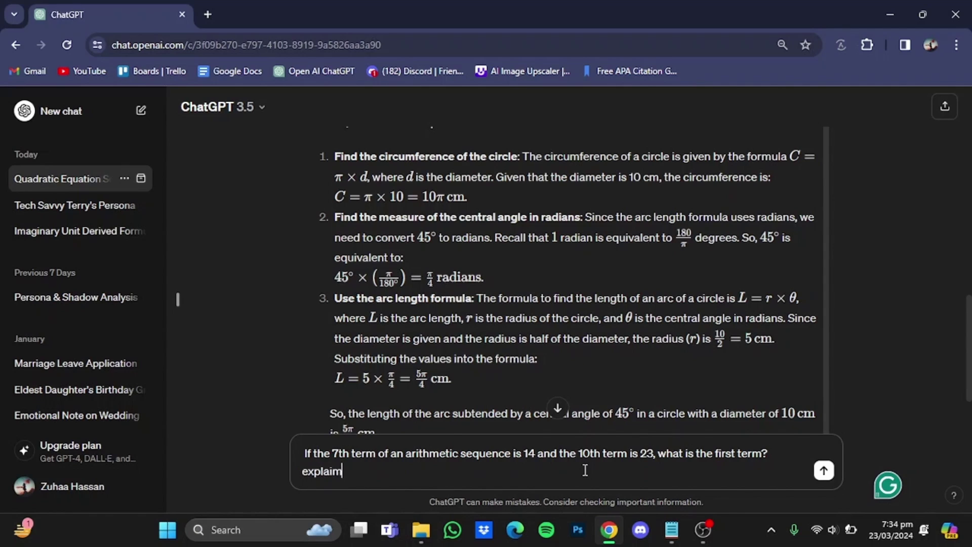
key("BackSpace")
type("n step by s")
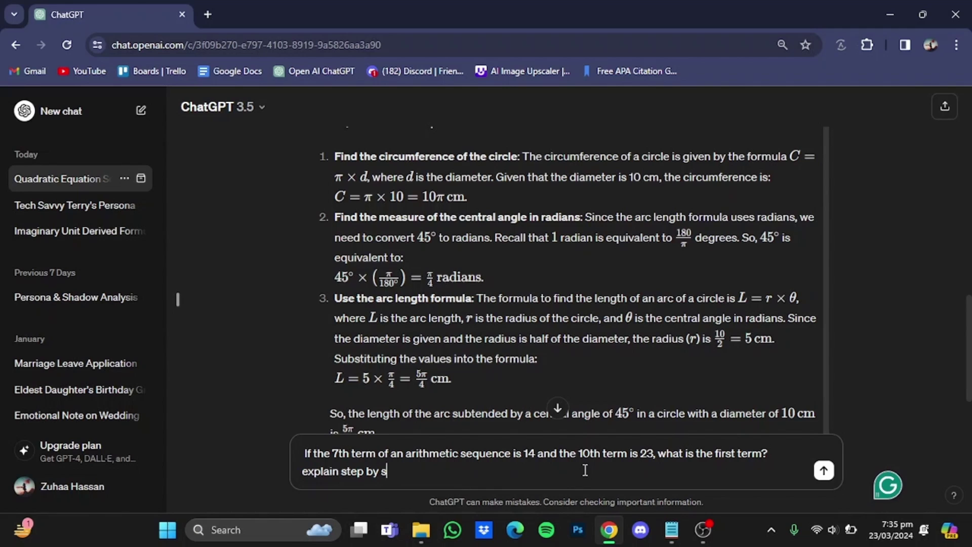
type("tep")
key("Return")
scroll(400, 275, "down", 4)
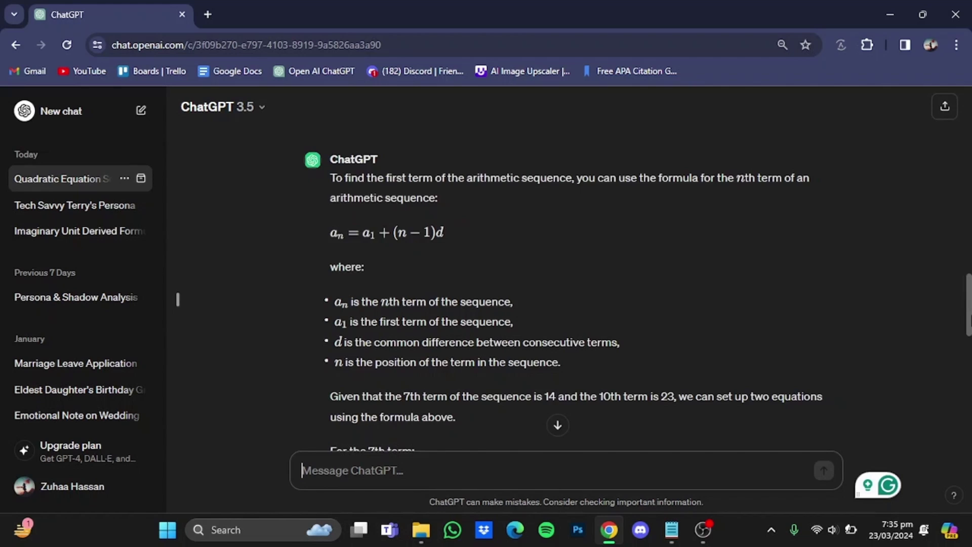
left_click_drag(968, 321, 968, 347)
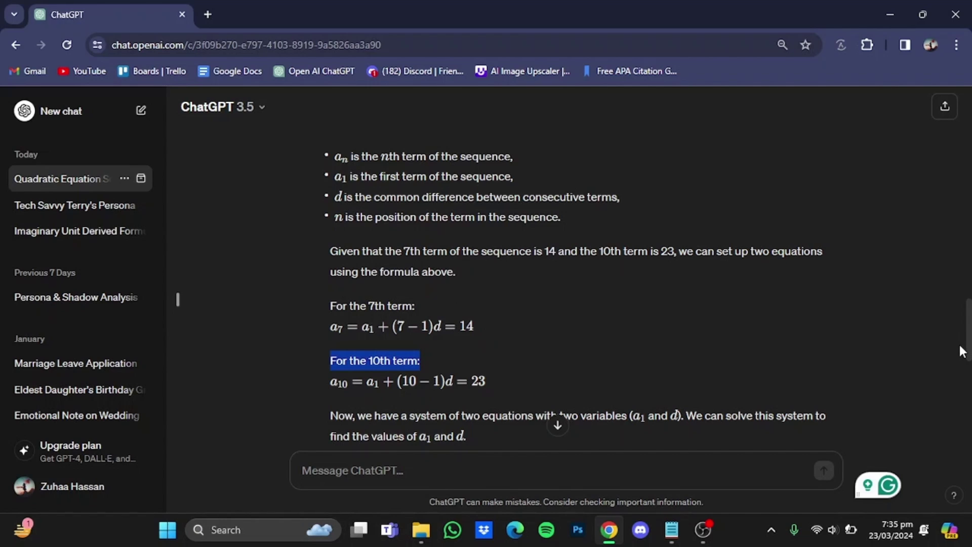
scroll(970, 364, "down", 1)
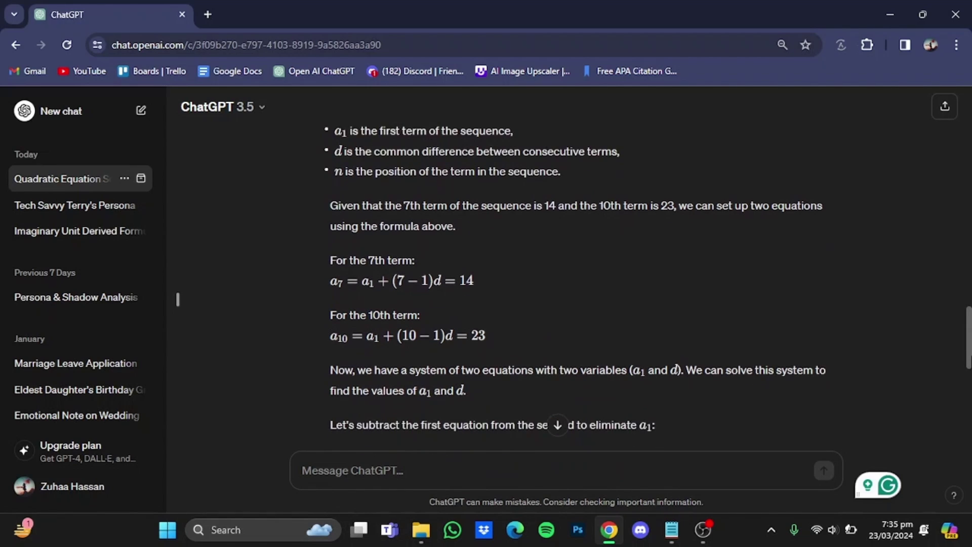
scroll(690, 294, "down", 5)
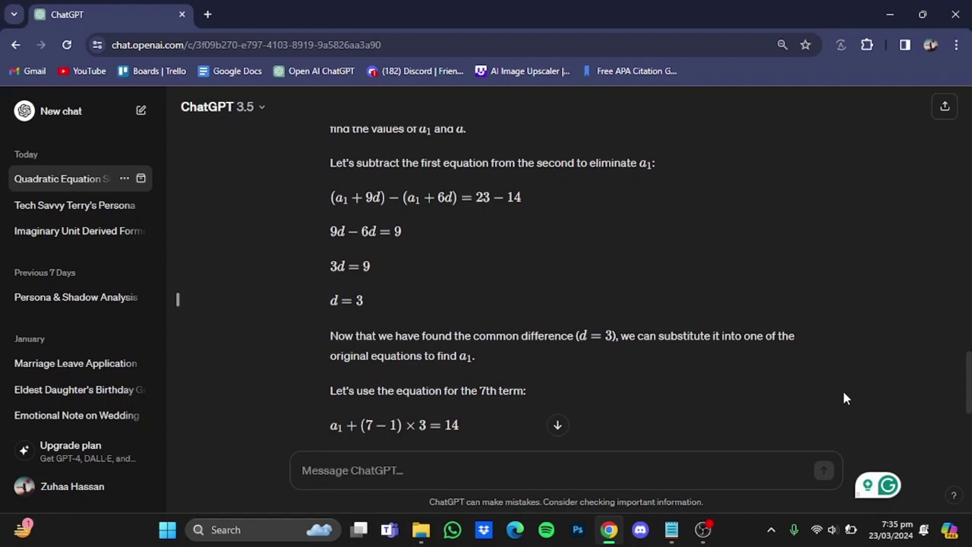
scroll(968, 433, "down", 3)
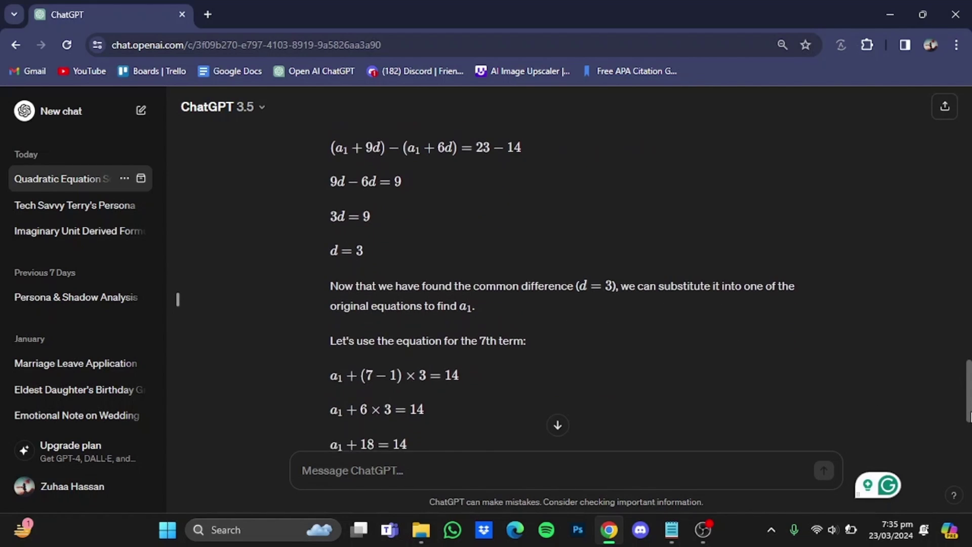
scroll(968, 433, "down", 1)
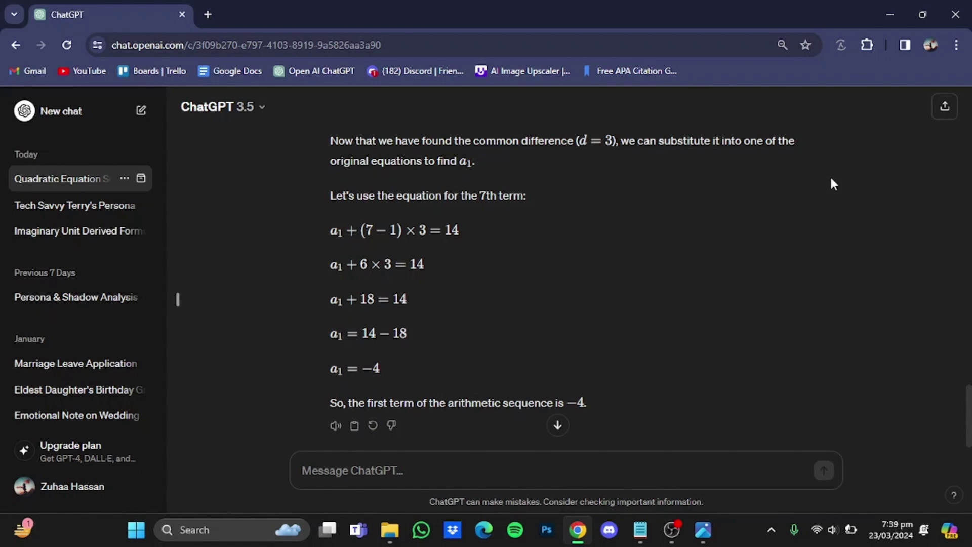
left_click(890, 14)
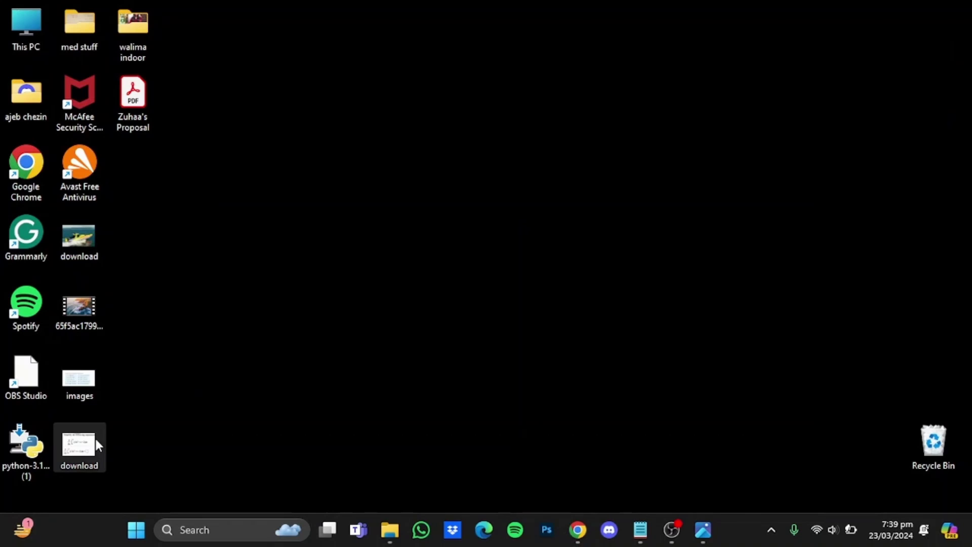
double_click(90, 449)
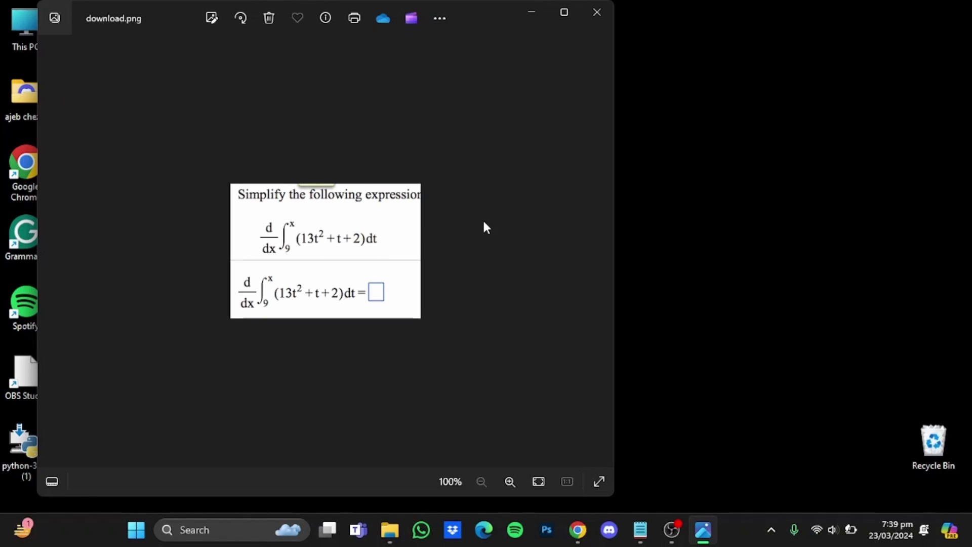
left_click(597, 12)
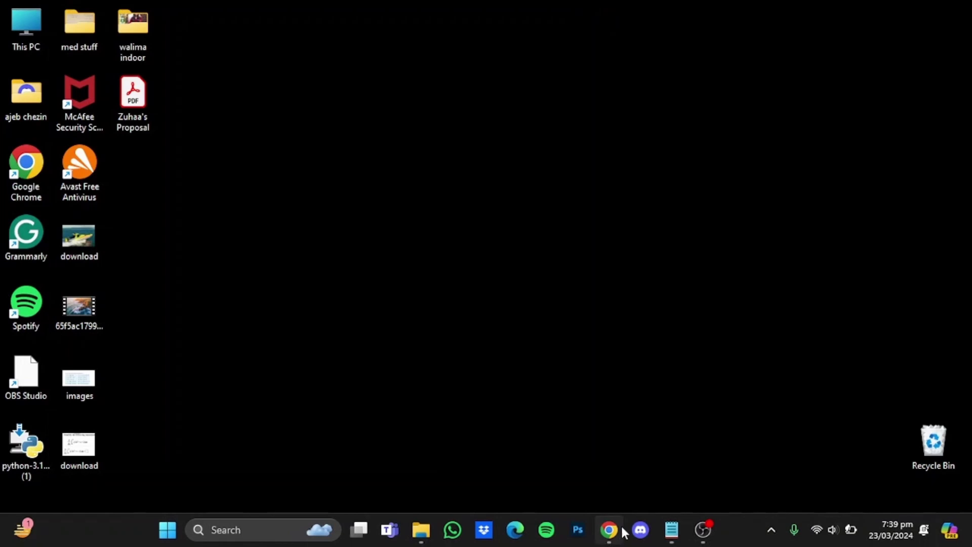
left_click(620, 535)
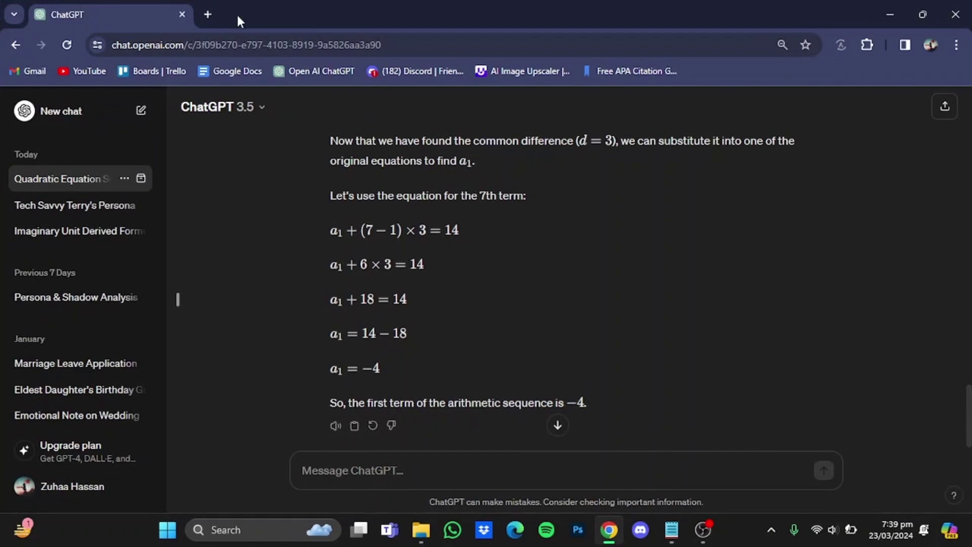
Search 'compsci lib' in a new tab and open its Math Image to Text Converter
left_click(207, 14)
type("c")
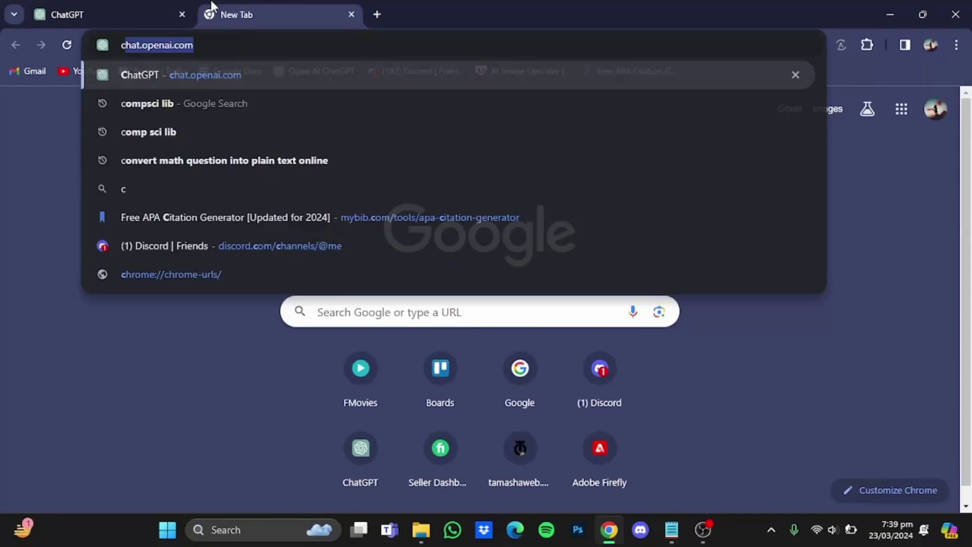
type("ompsci ")
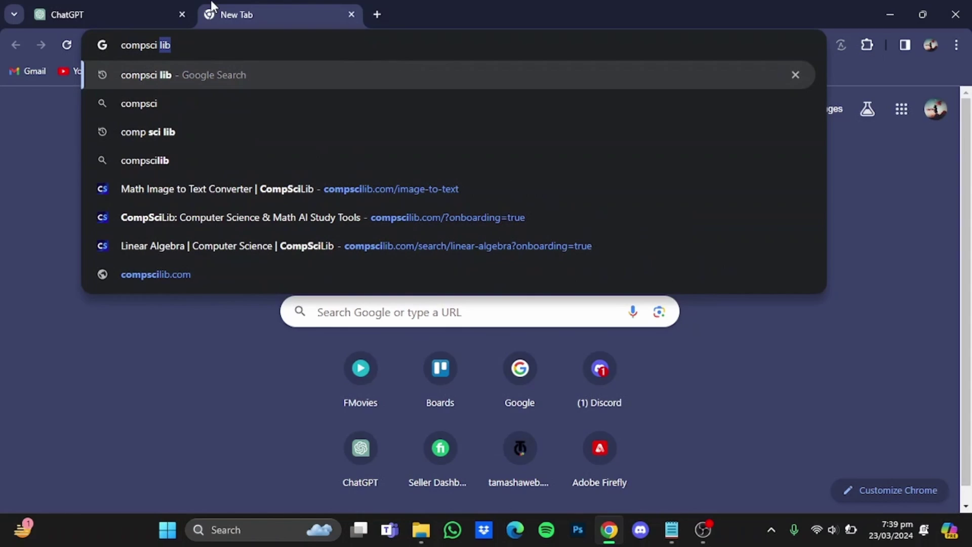
type("lib")
key("Return")
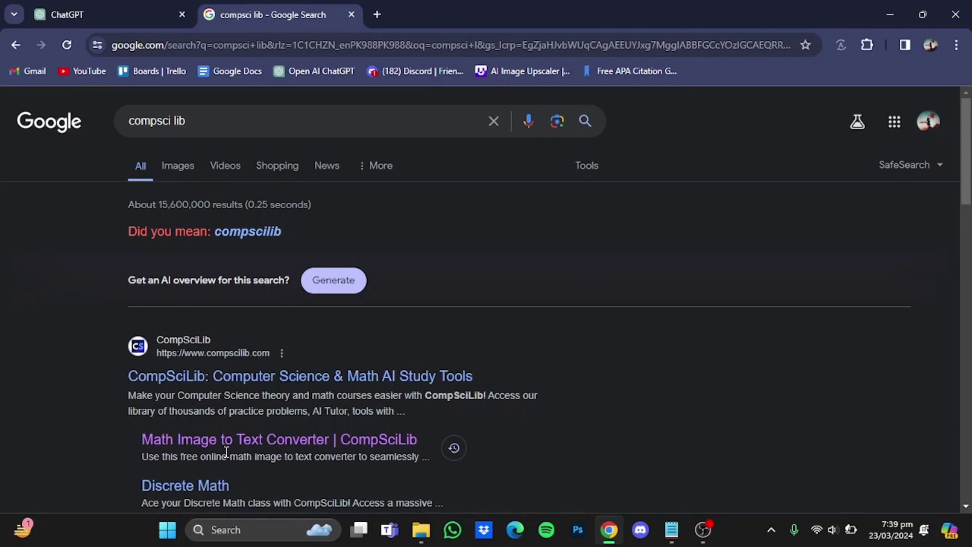
left_click(243, 445)
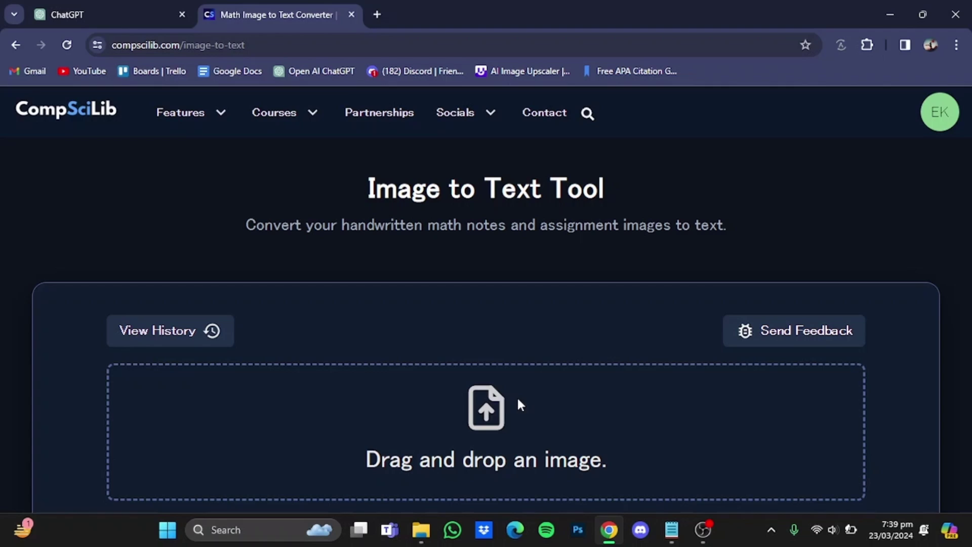
Upload the download integral image to CompSciLib and copy the converted text
scroll(518, 396, "down", 2)
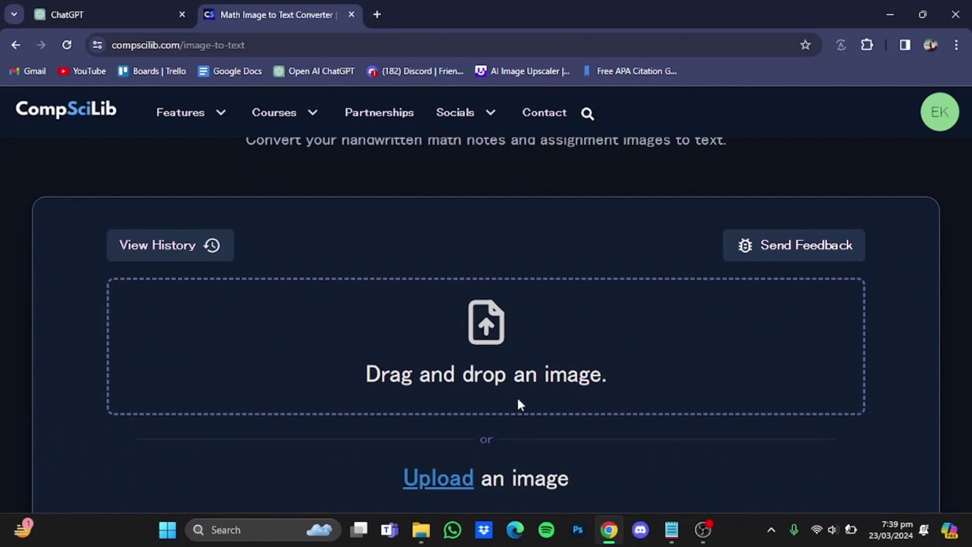
left_click(463, 477)
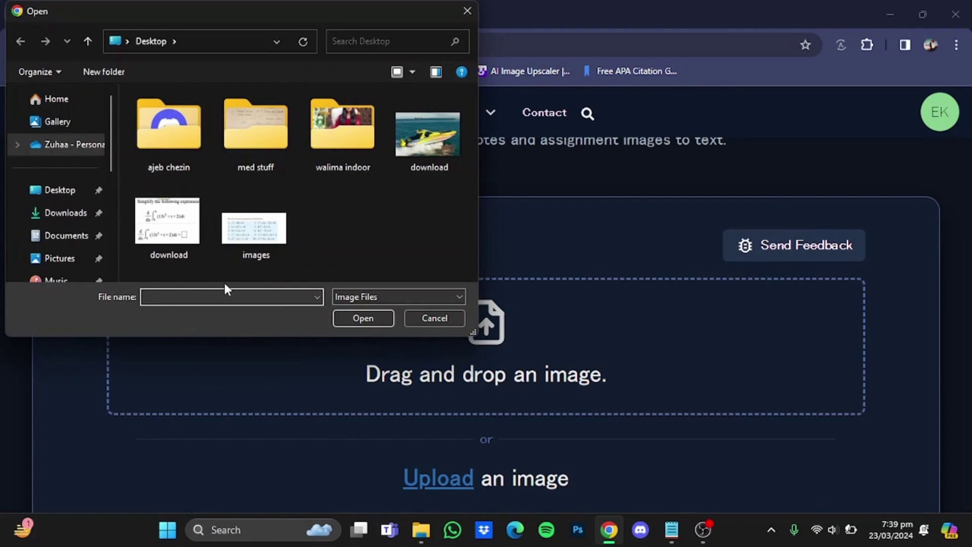
left_click(157, 247)
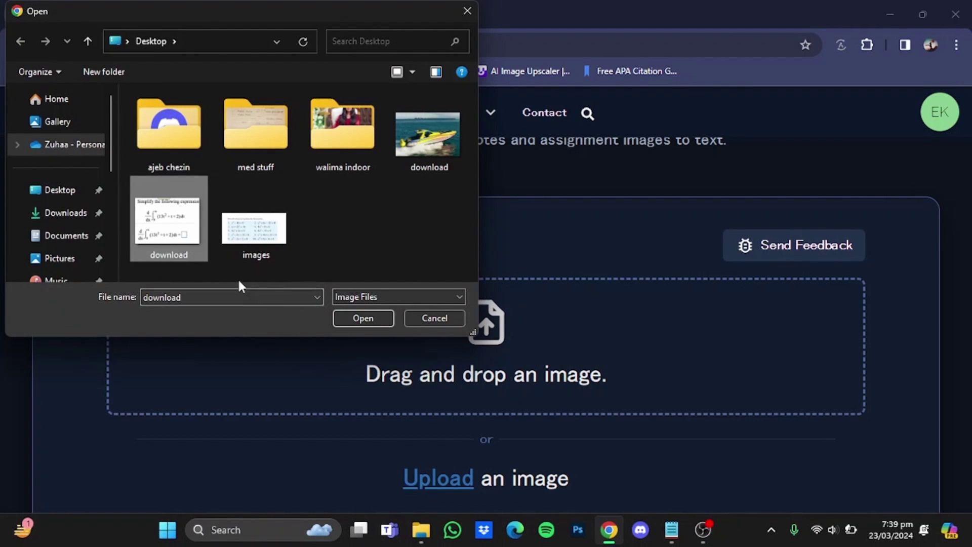
left_click(354, 316)
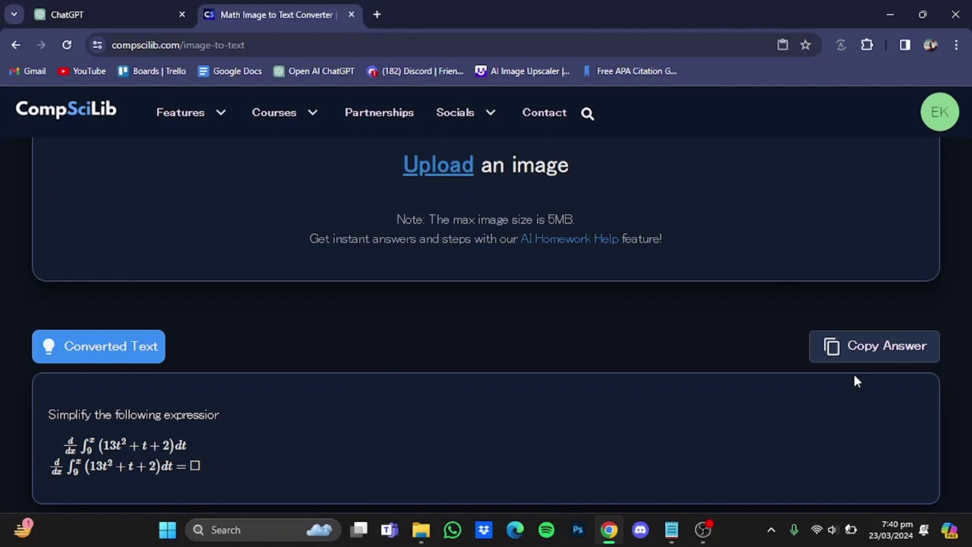
left_click(851, 355)
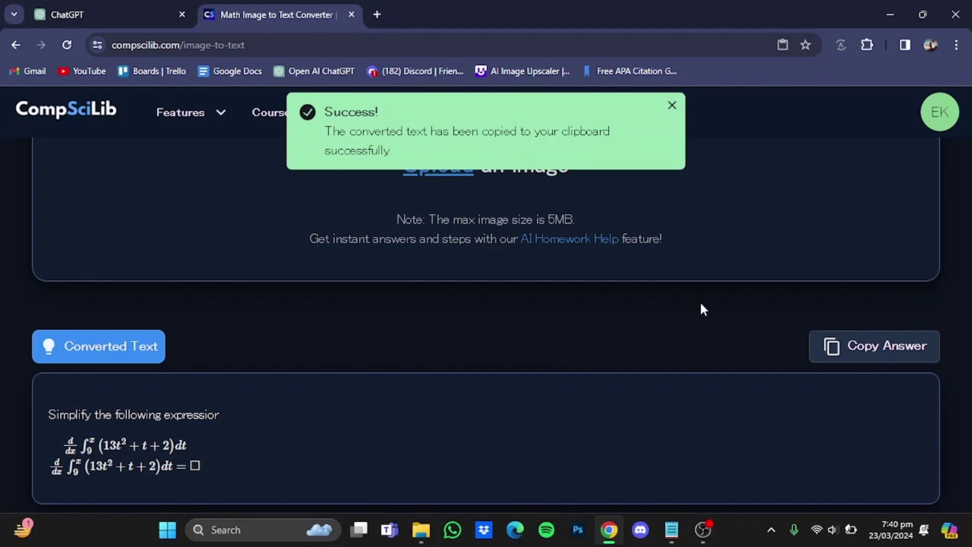
Send the pasted integral expression with 'solve it for me' and review the 13x² + x − 1062 answer
left_click(126, 8)
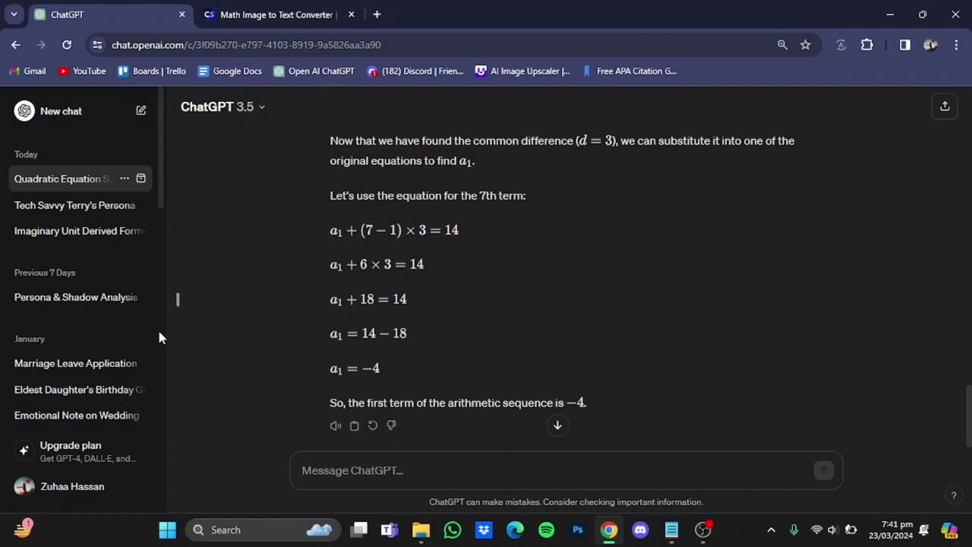
left_click(483, 477)
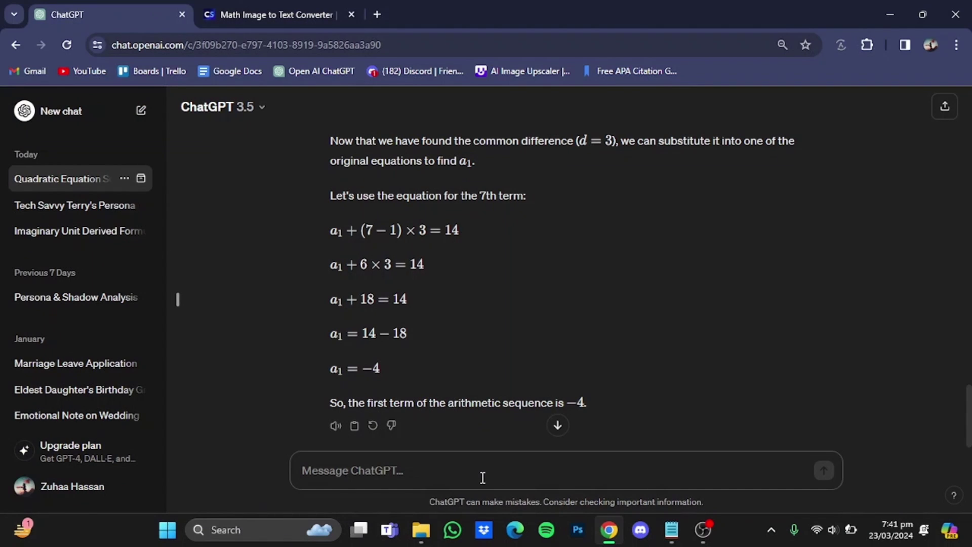
left_click(483, 477)
key("ctrl+v")
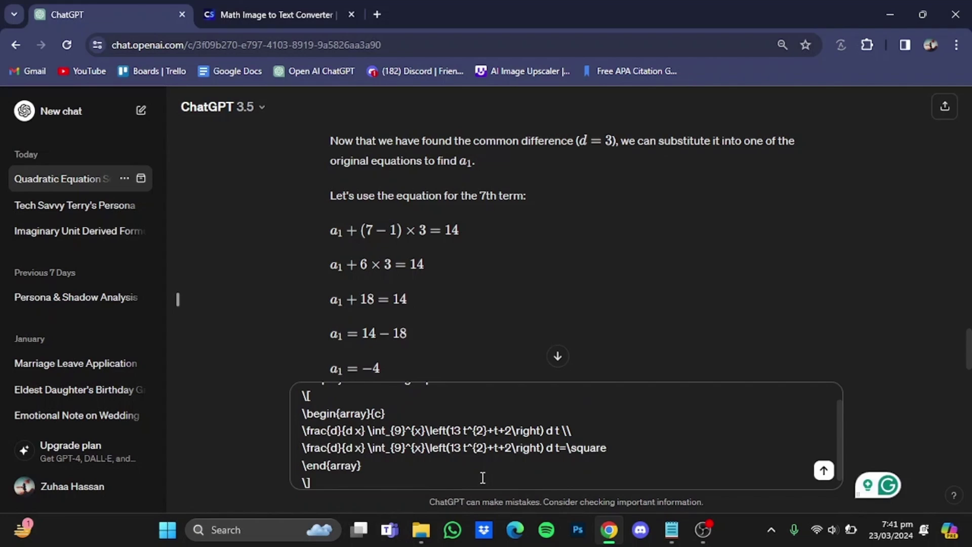
key("Return")
type("solve it")
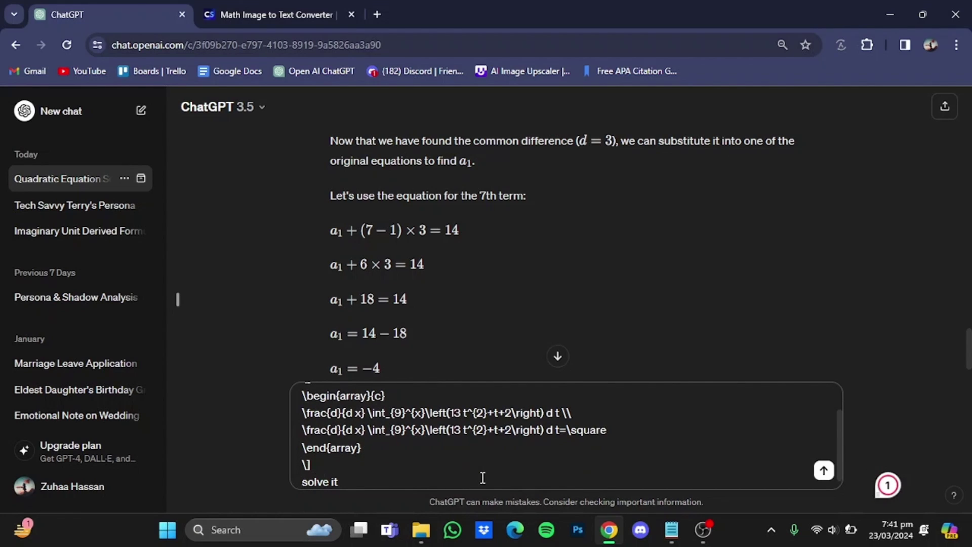
type(" for me")
key("Return")
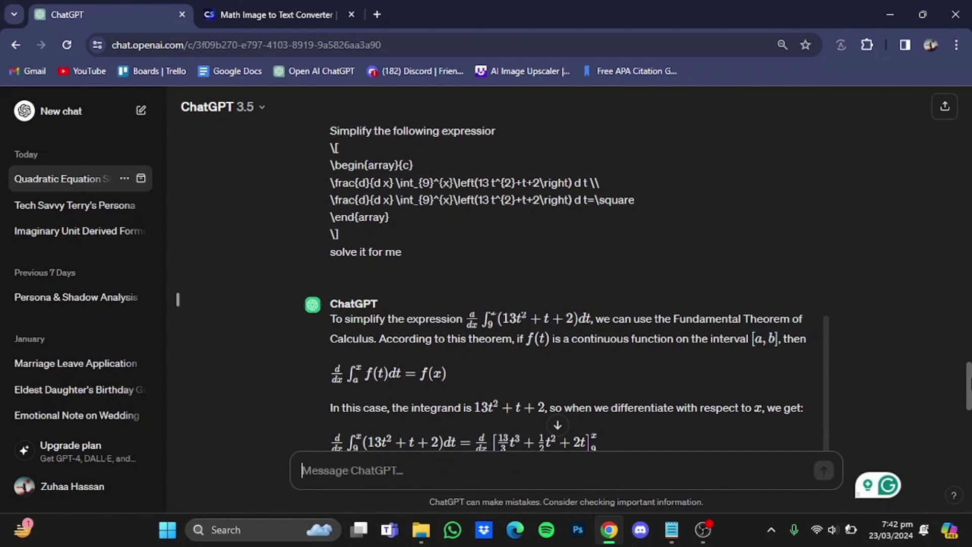
left_click_drag(970, 384, 971, 429)
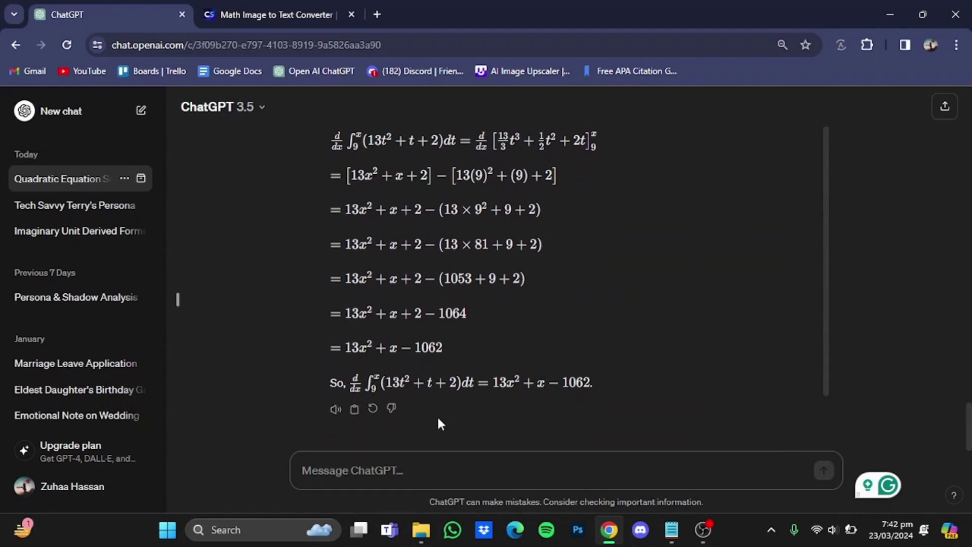